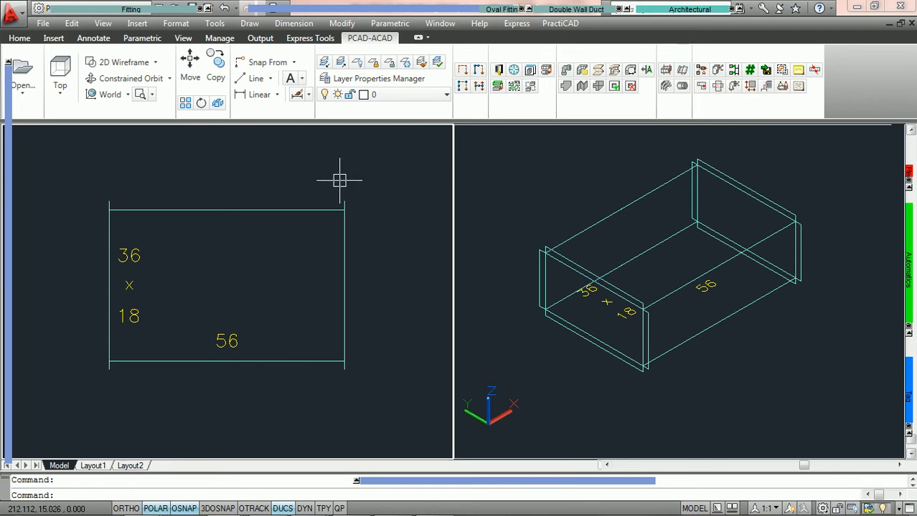
Open the damper settings for the 36 x 18 rectangular duct and reposition the dialog
{"action": "left_click", "coordinate": [683, 72]}
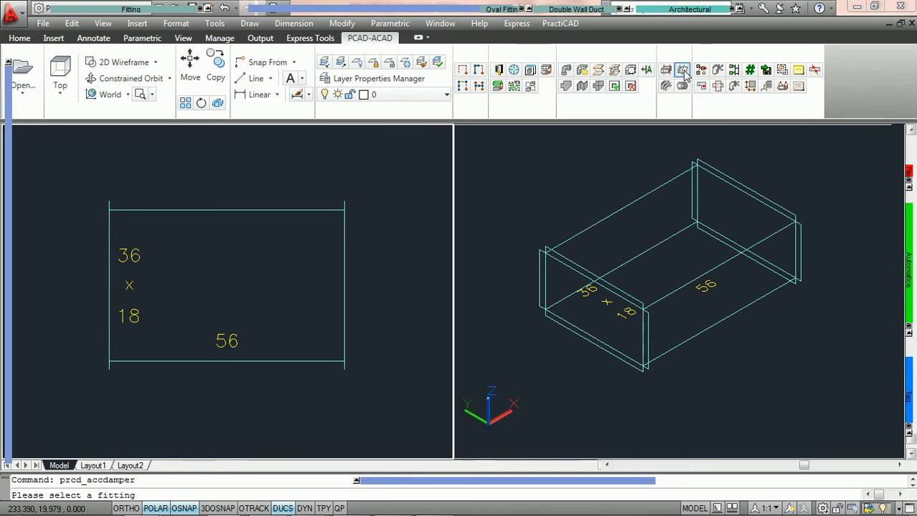
{"action": "left_click", "coordinate": [278, 212]}
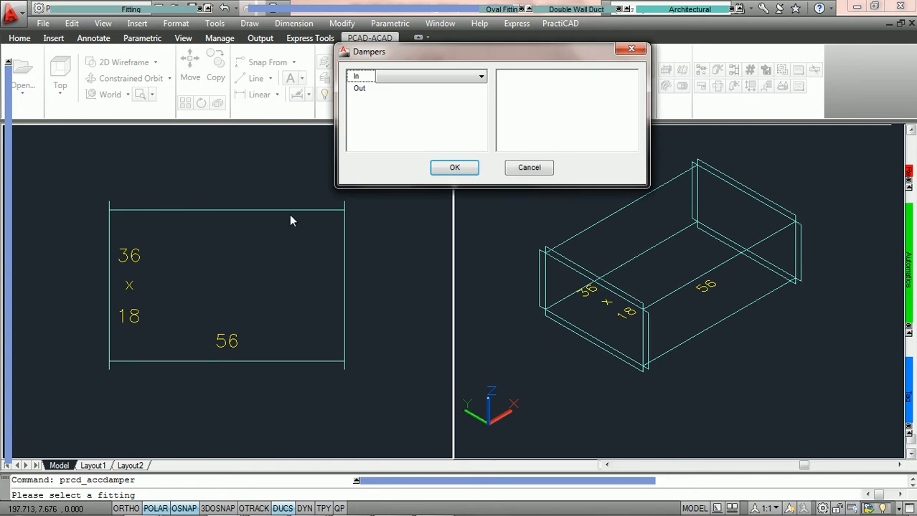
{"action": "left_click_drag", "start_coordinate": [433, 53], "coordinate": [399, 55]}
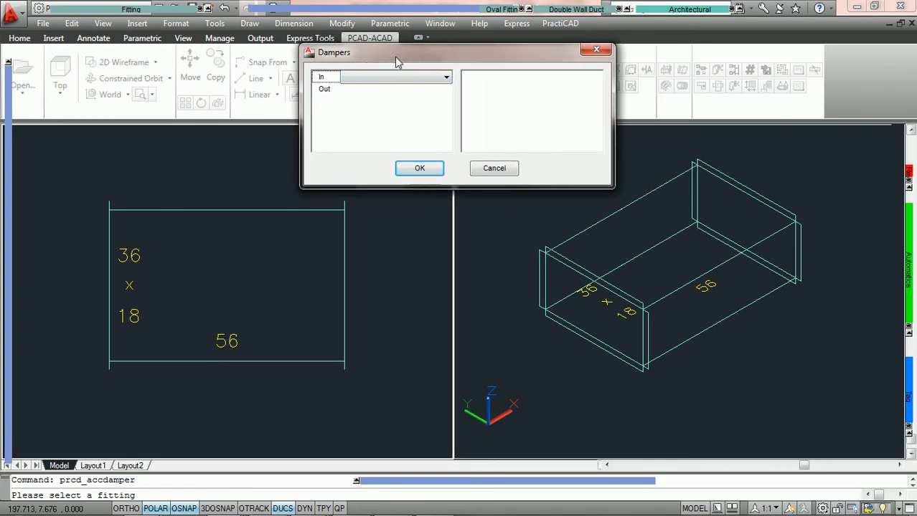
{"action": "left_click_drag", "start_coordinate": [436, 53], "coordinate": [415, 53]}
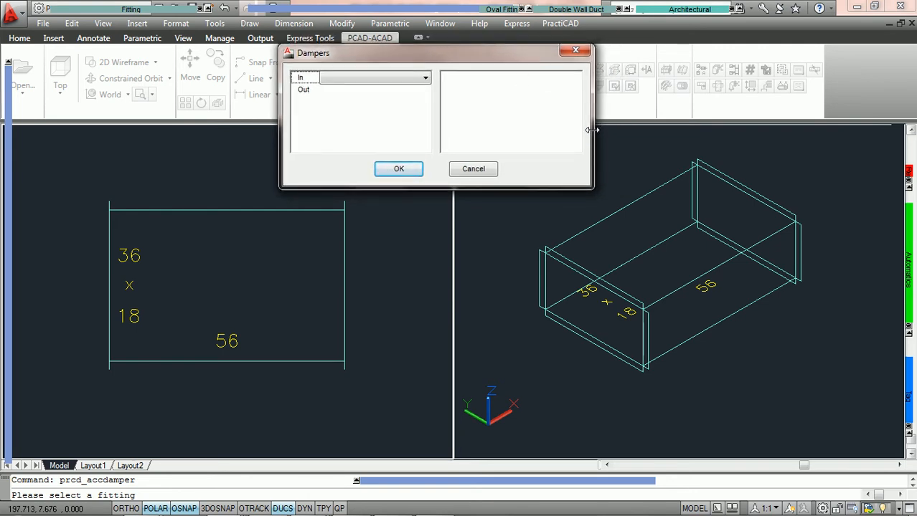
{"action": "mouse_move", "coordinate": [592, 128]}
{"action": "left_mouse_down"}
{"action": "mouse_move", "coordinate": [622, 126]}
{"action": "mouse_move", "coordinate": [588, 128]}
{"action": "left_mouse_up"}
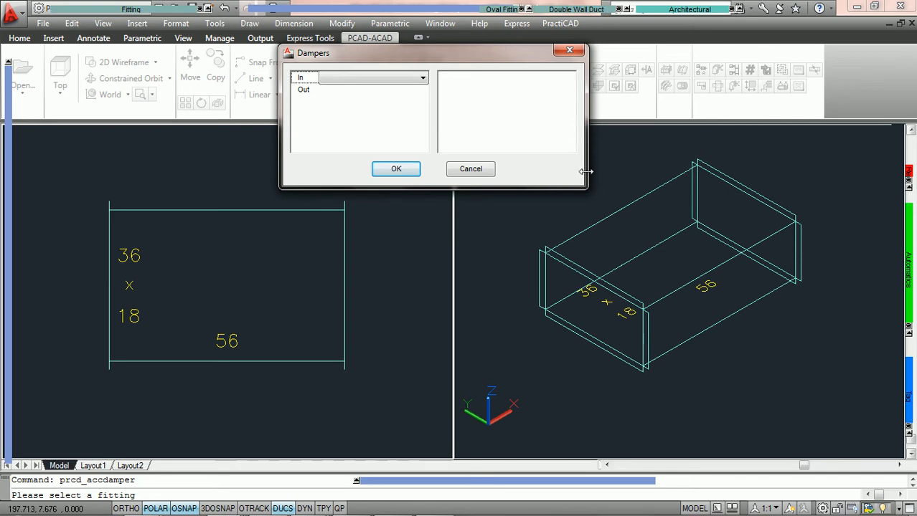
{"action": "mouse_move", "coordinate": [587, 187]}
{"action": "left_mouse_down"}
{"action": "mouse_move", "coordinate": [601, 203]}
{"action": "mouse_move", "coordinate": [594, 188]}
{"action": "left_mouse_up"}
{"action": "mouse_move", "coordinate": [470, 63]}
{"action": "left_mouse_down"}
{"action": "mouse_move", "coordinate": [641, 63]}
{"action": "mouse_move", "coordinate": [410, 65]}
{"action": "mouse_move", "coordinate": [462, 63]}
{"action": "left_mouse_up"}
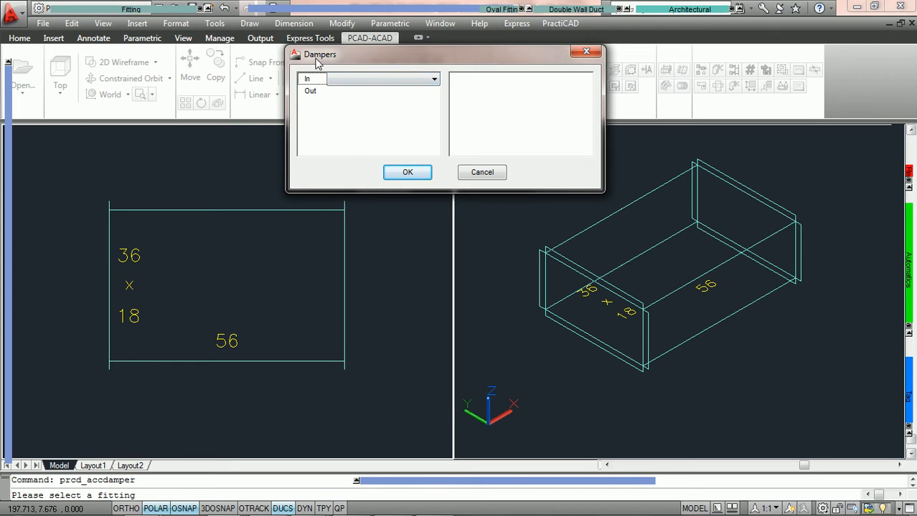
Assign a VD damper to the In end of the duct
{"action": "left_click", "coordinate": [309, 80]}
{"action": "left_click", "coordinate": [310, 93]}
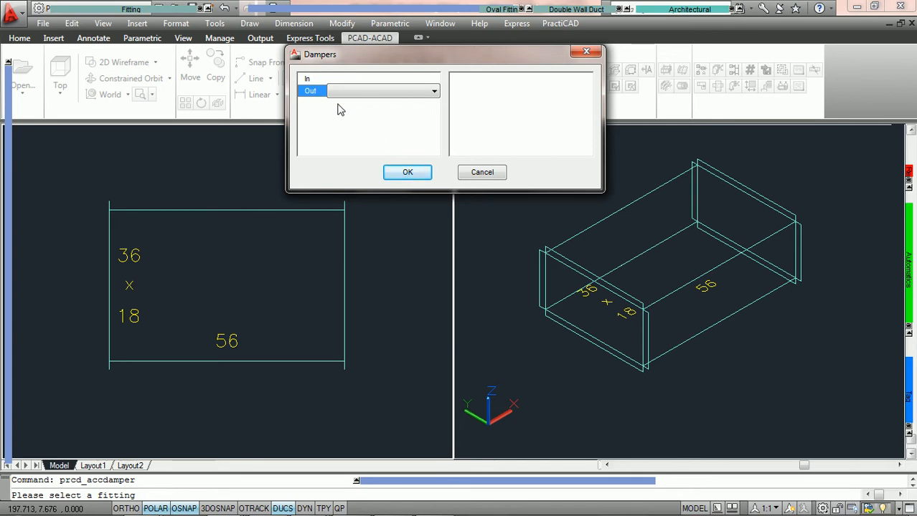
{"action": "left_click", "coordinate": [435, 81]}
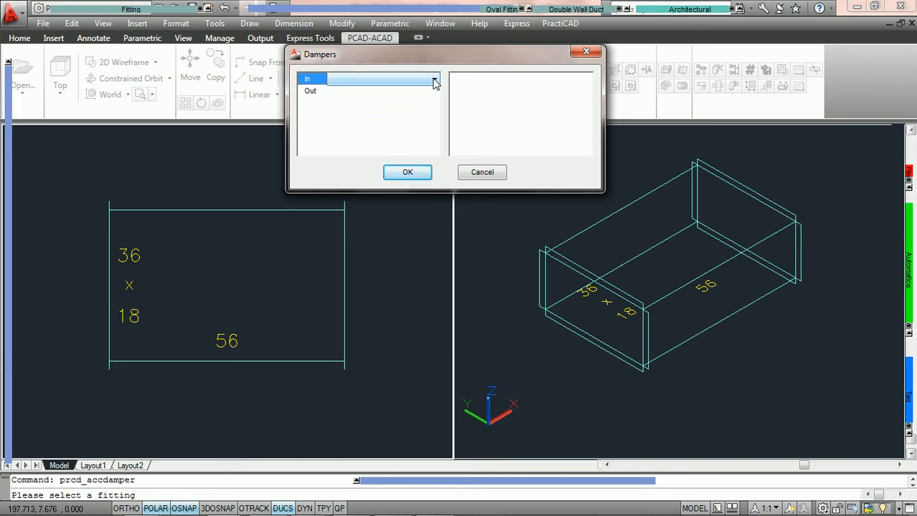
{"action": "left_click", "coordinate": [434, 81]}
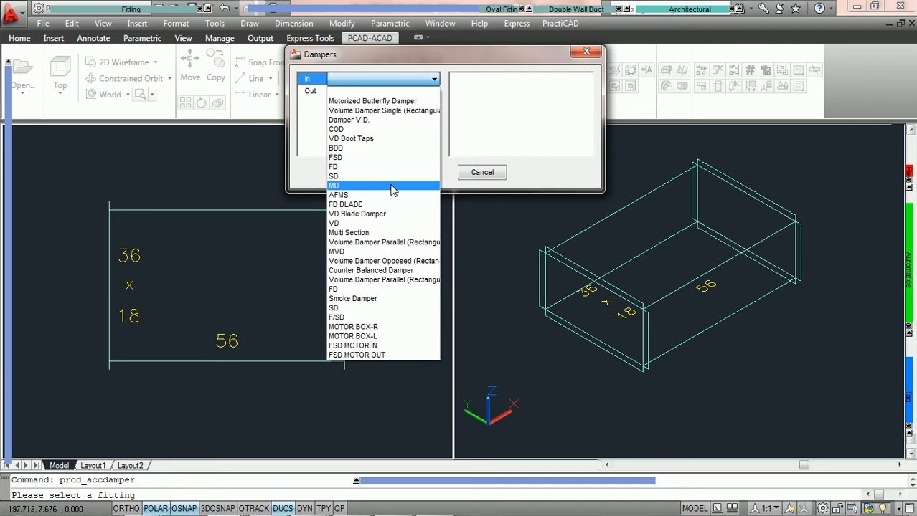
{"action": "left_click", "coordinate": [378, 224]}
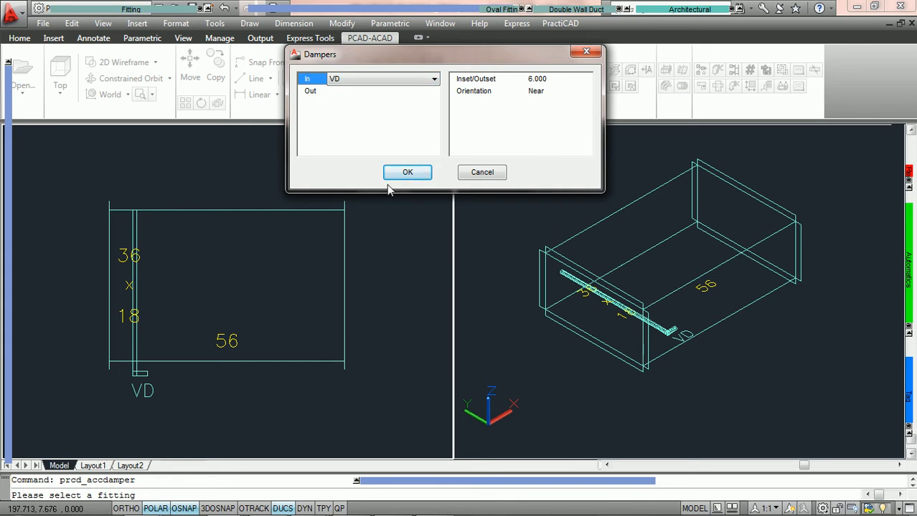
Try Inset/Outset values of 10, 30, 15 and 0 for the VD damper
{"action": "left_click", "coordinate": [543, 81]}
{"action": "scroll", "coordinate": [543, 80], "scroll_direction": "up", "scroll_amount": 16}
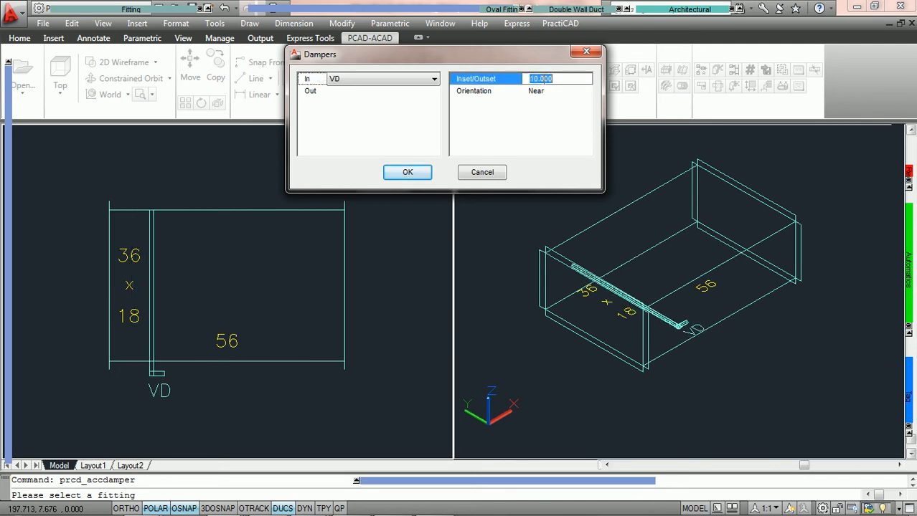
{"action": "scroll", "coordinate": [543, 84], "scroll_direction": "up", "scroll_amount": 19}
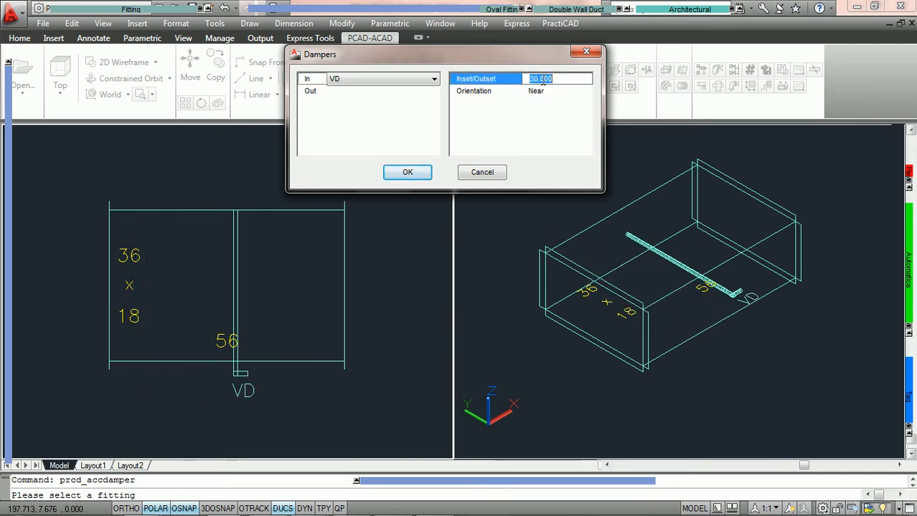
{"action": "scroll", "coordinate": [543, 84], "scroll_direction": "down", "scroll_amount": 20}
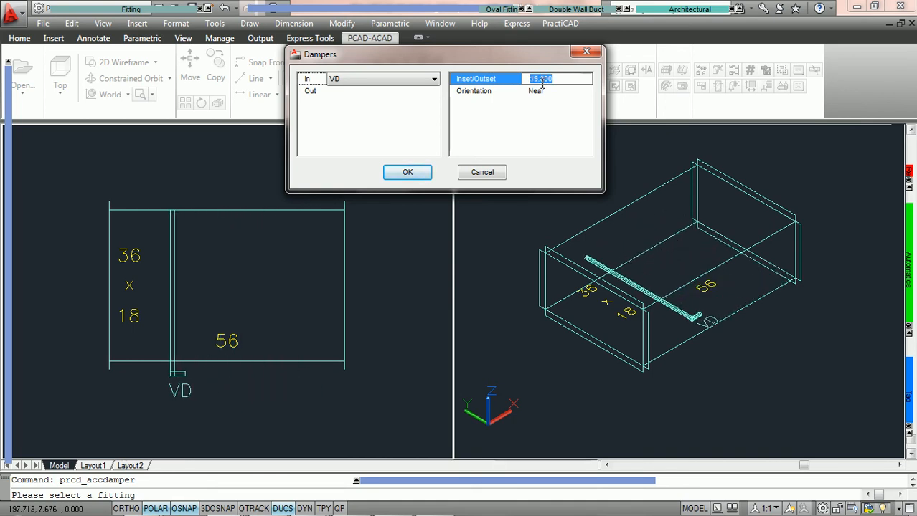
{"action": "type", "text": "0"}
{"action": "key", "text": "Tab"}
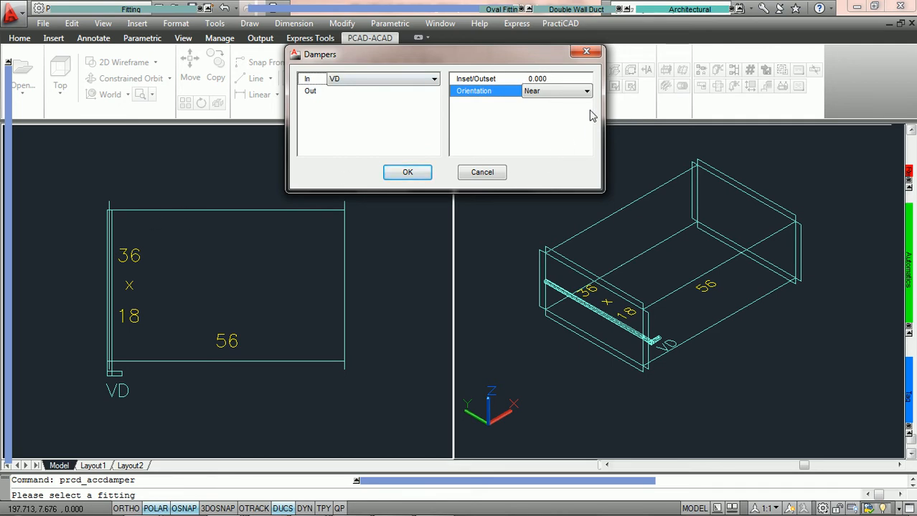
Set the VD damper's Inset/Outset to 12
{"action": "left_click", "coordinate": [558, 80]}
{"action": "type", "text": "12"}
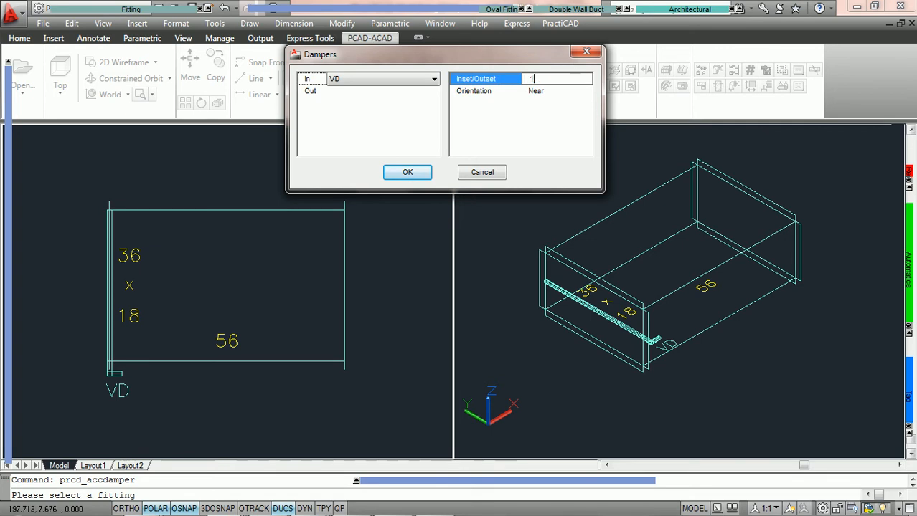
{"action": "key", "text": "Tab"}
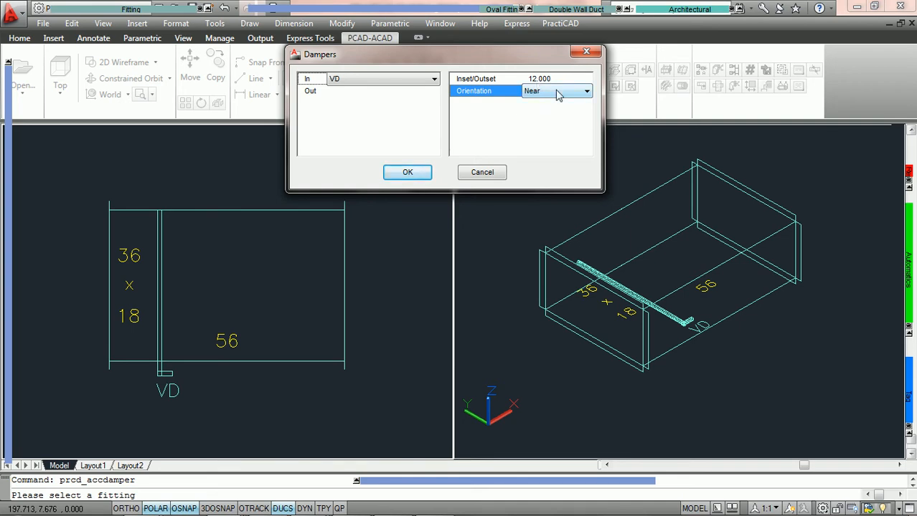
Try the Top and Far orientations for the VD damper and set it back to Near
{"action": "left_click", "coordinate": [558, 96]}
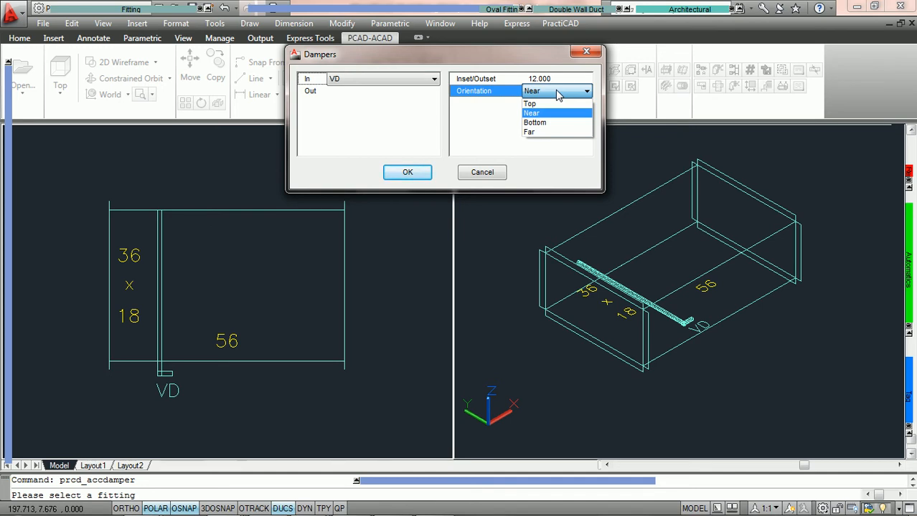
{"action": "left_click", "coordinate": [558, 95]}
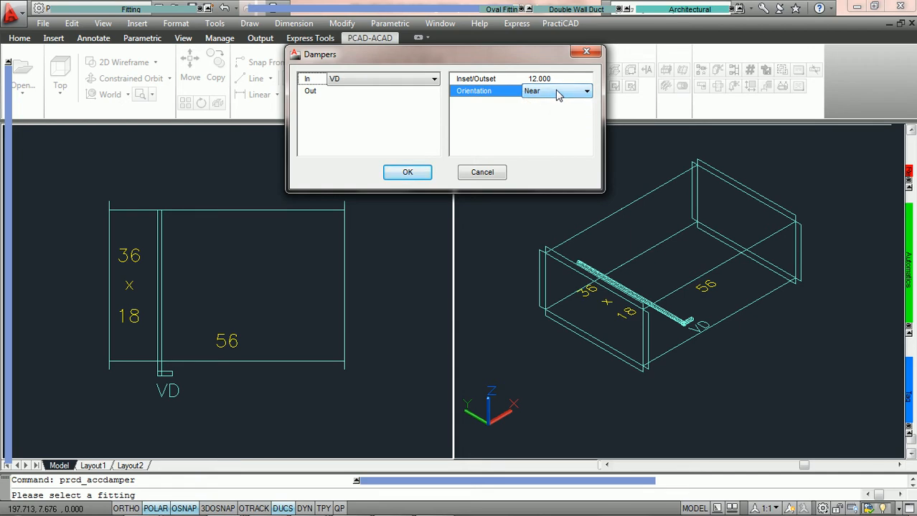
{"action": "left_click", "coordinate": [558, 96]}
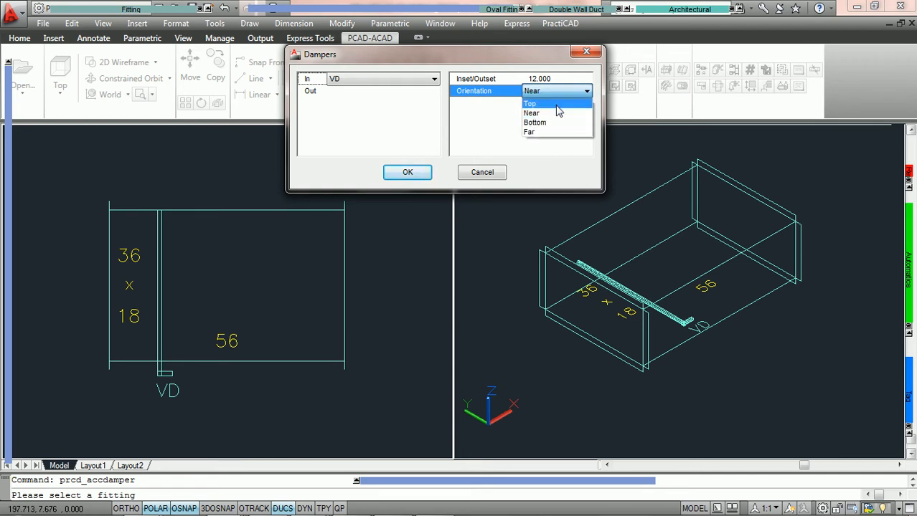
{"action": "left_click", "coordinate": [557, 108]}
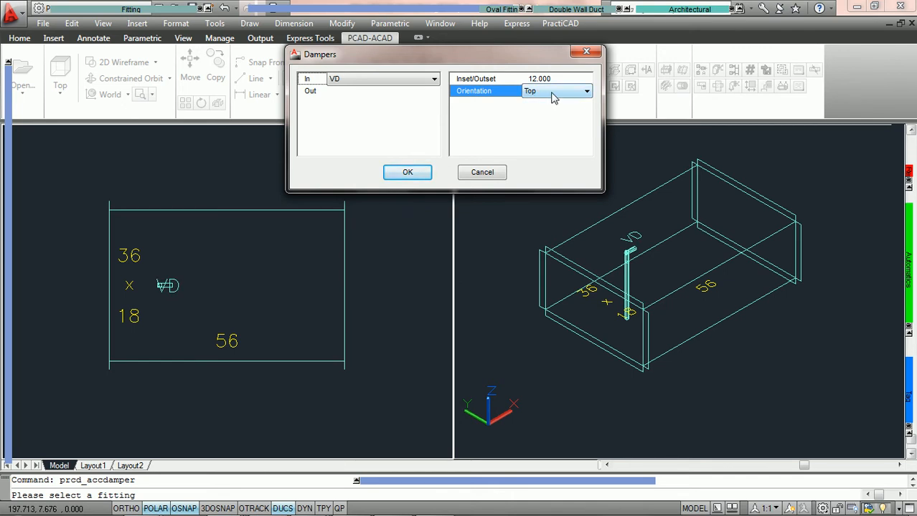
{"action": "left_click", "coordinate": [552, 97]}
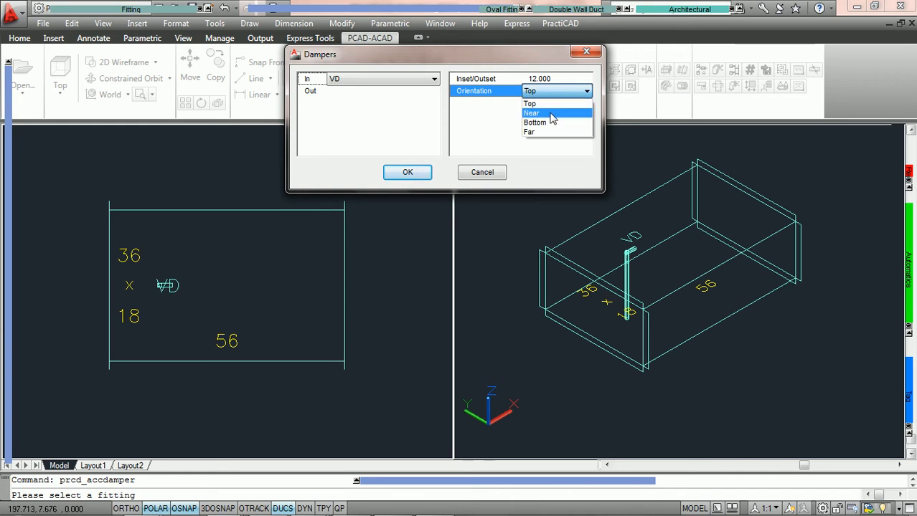
{"action": "left_click", "coordinate": [552, 115]}
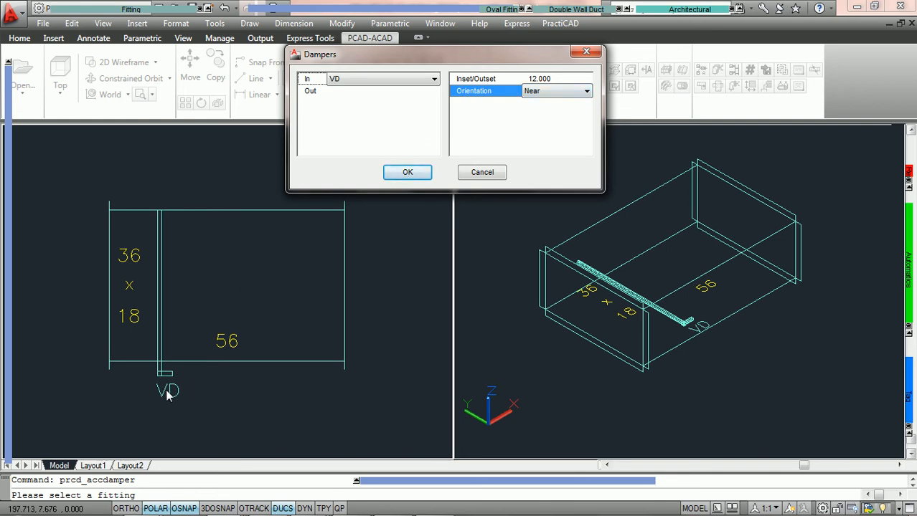
{"action": "left_click", "coordinate": [568, 95]}
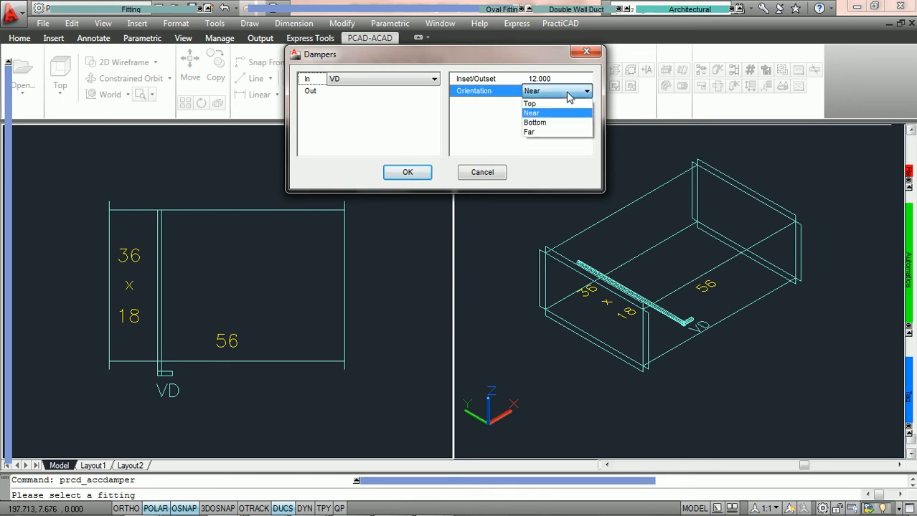
{"action": "scroll", "coordinate": [566, 96], "scroll_direction": "down", "scroll_amount": 2}
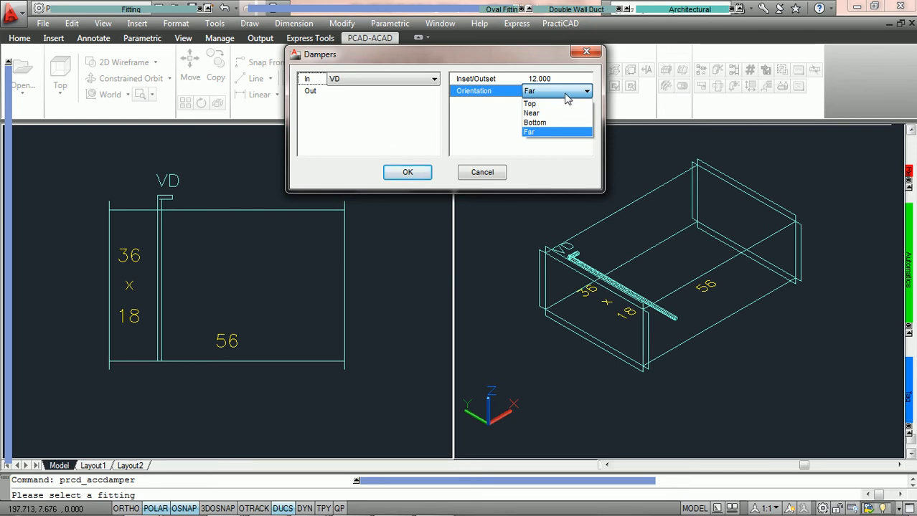
{"action": "left_click", "coordinate": [565, 93]}
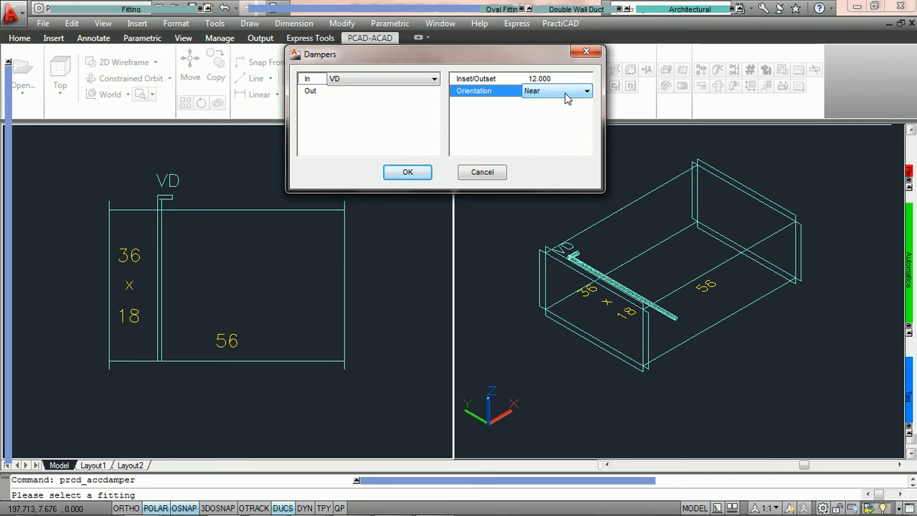
Add an FSD damper at the duct's Out end with an Inset/Outset of 16, apply the settings and leave the damper command
{"action": "left_click", "coordinate": [386, 92]}
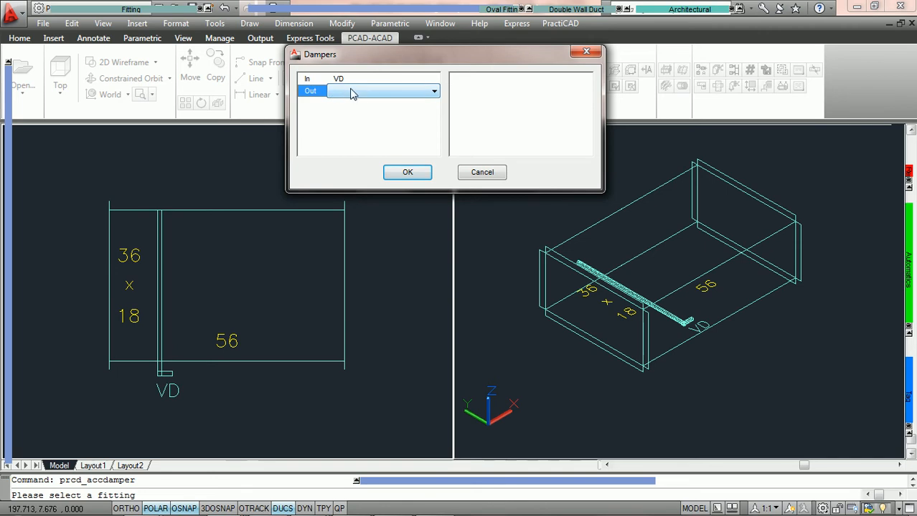
{"action": "left_click", "coordinate": [435, 94]}
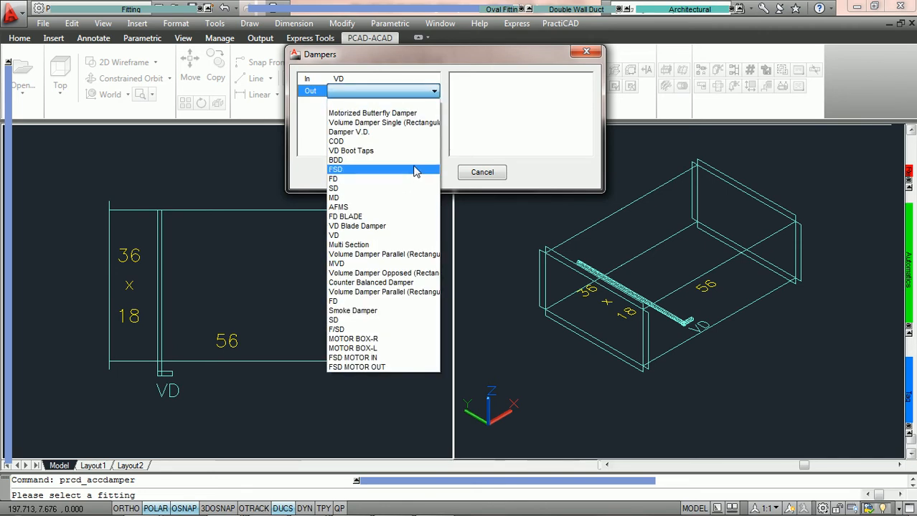
{"action": "left_click", "coordinate": [413, 170]}
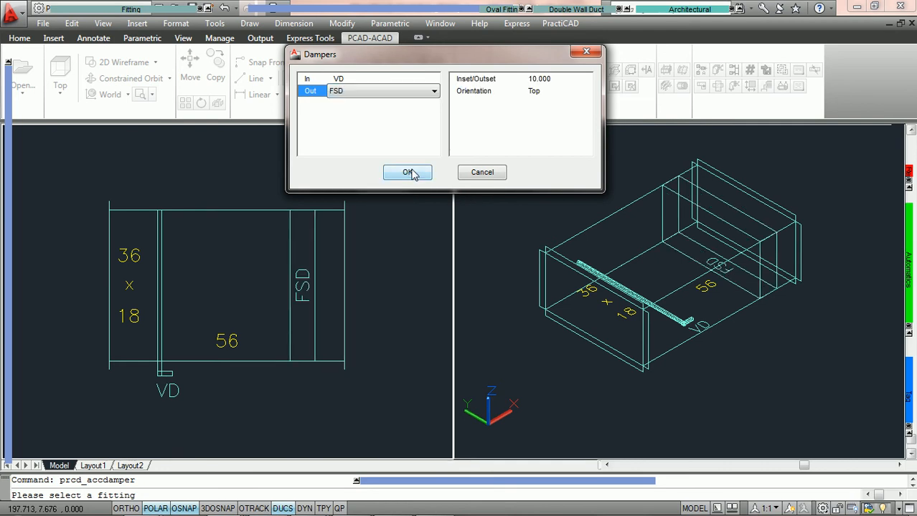
{"action": "left_click", "coordinate": [564, 81]}
{"action": "scroll", "coordinate": [564, 86], "scroll_direction": "up", "scroll_amount": 2}
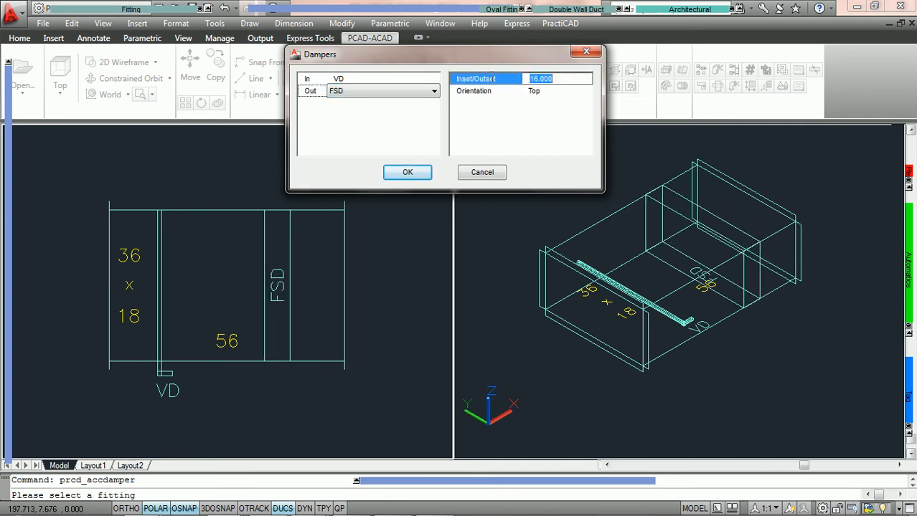
{"action": "left_click", "coordinate": [403, 175]}
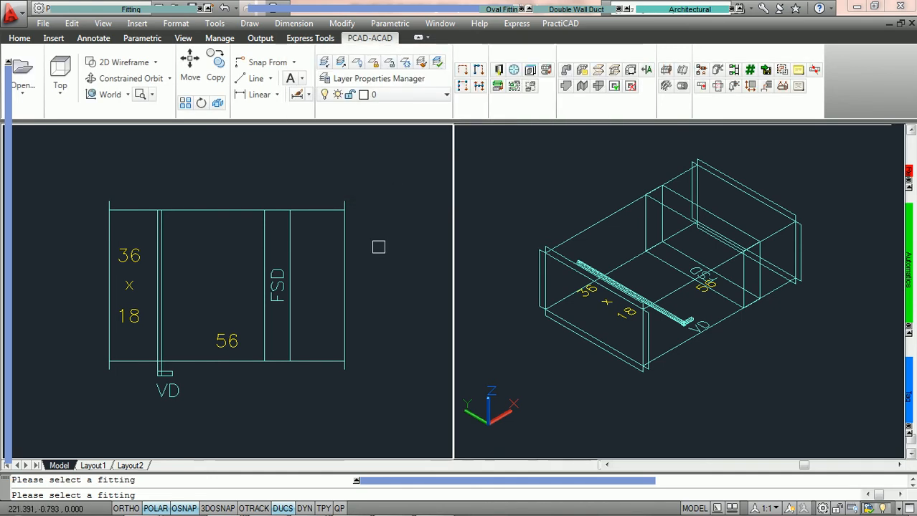
{"action": "key", "text": "Escape"}
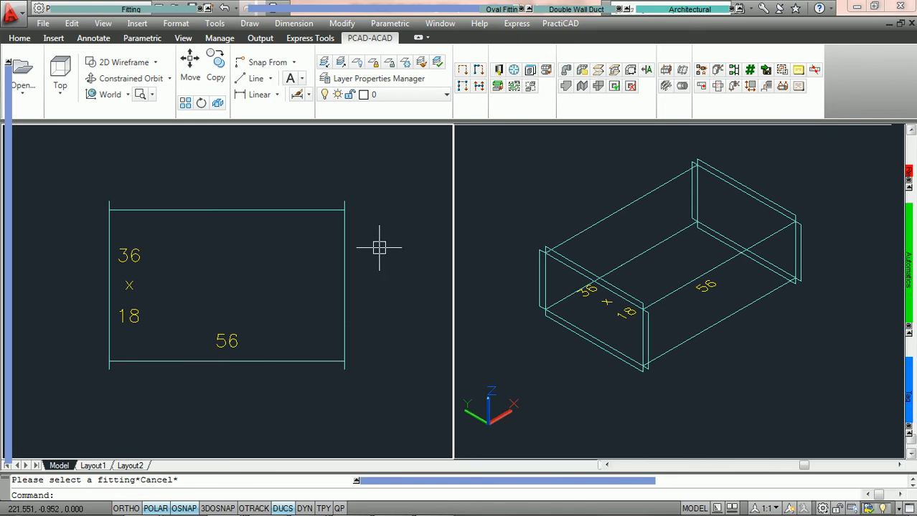
Erase the rectangular duct from the drawing
{"action": "left_click", "coordinate": [366, 299]}
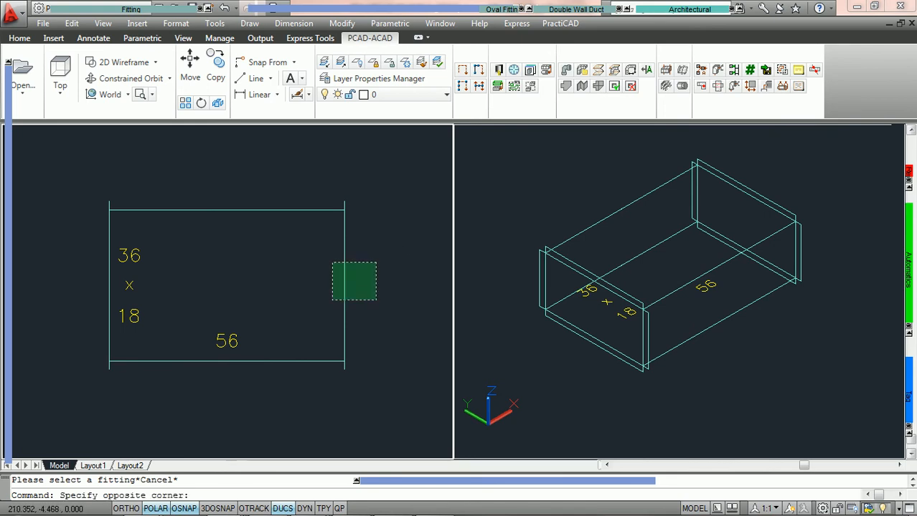
{"action": "left_click", "coordinate": [330, 261]}
{"action": "key", "text": "Delete"}
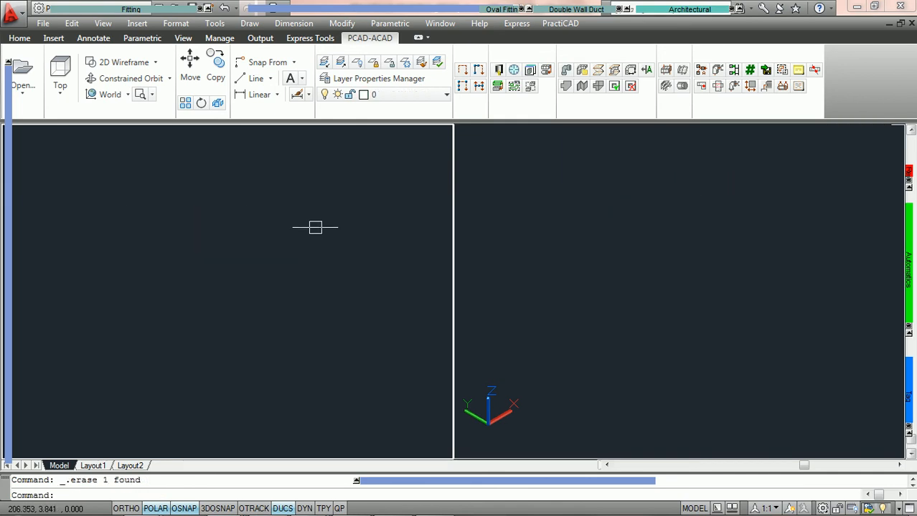
Start a new single-wall rectangular duct fitting
{"action": "left_click", "coordinate": [79, 15]}
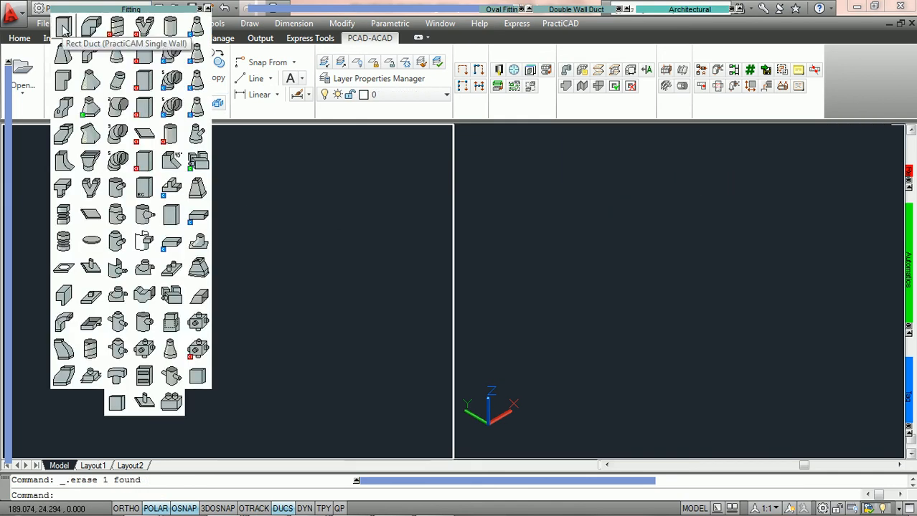
{"action": "left_click", "coordinate": [63, 27]}
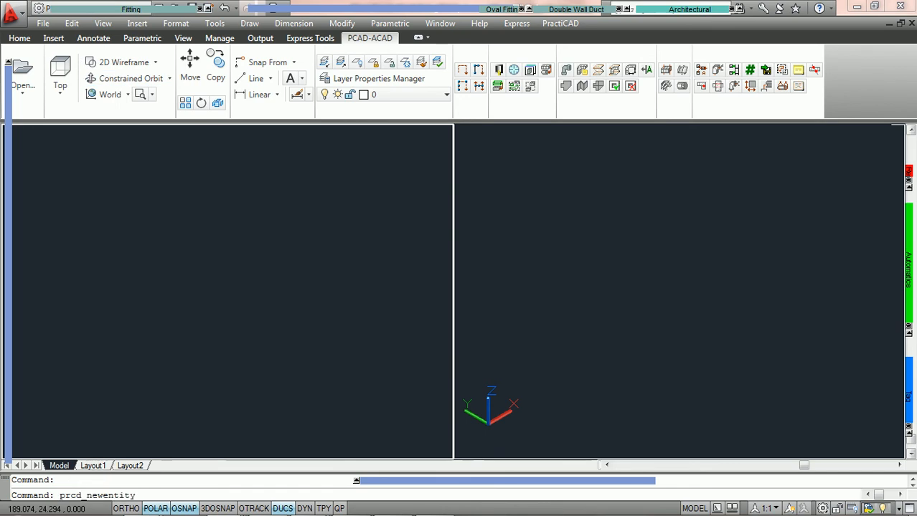
{"action": "mouse_move", "coordinate": [6, 201]}
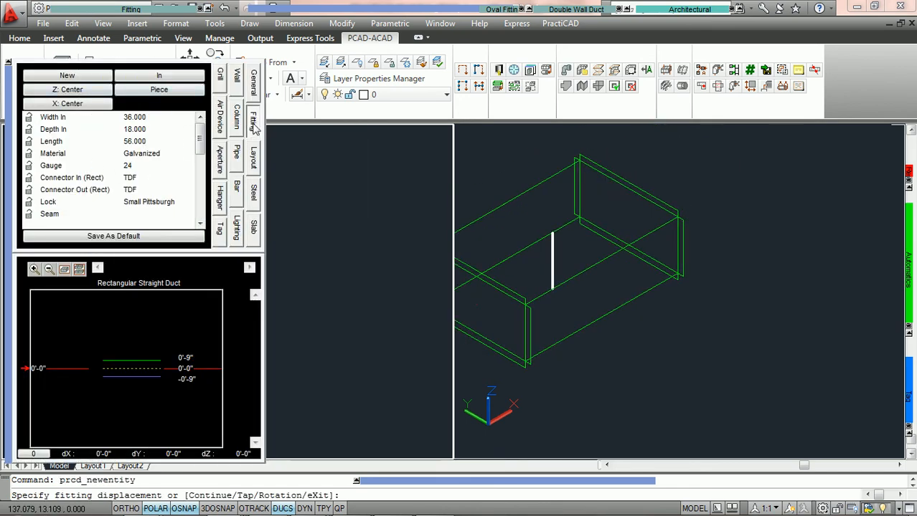
Choose the VD damper for the new duct's Damper In property
{"action": "left_click_drag", "start_coordinate": [199, 135], "coordinate": [200, 180]}
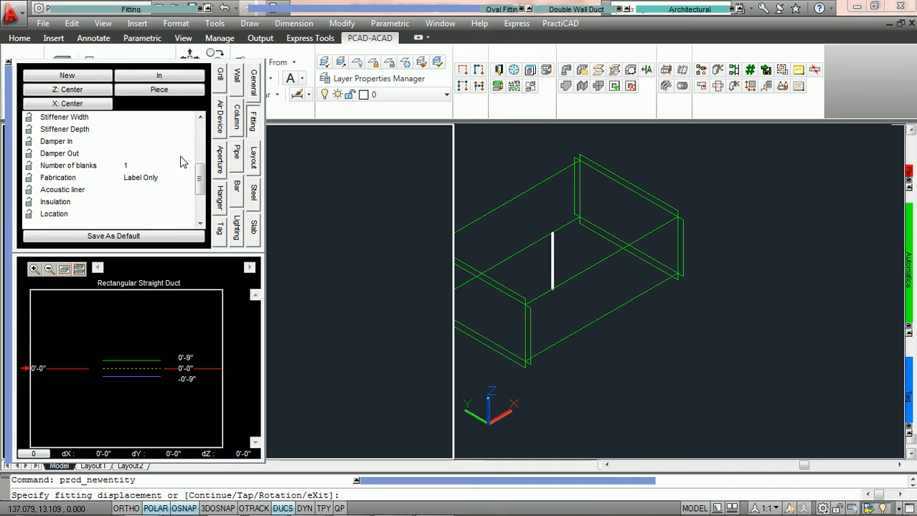
{"action": "left_click", "coordinate": [184, 156]}
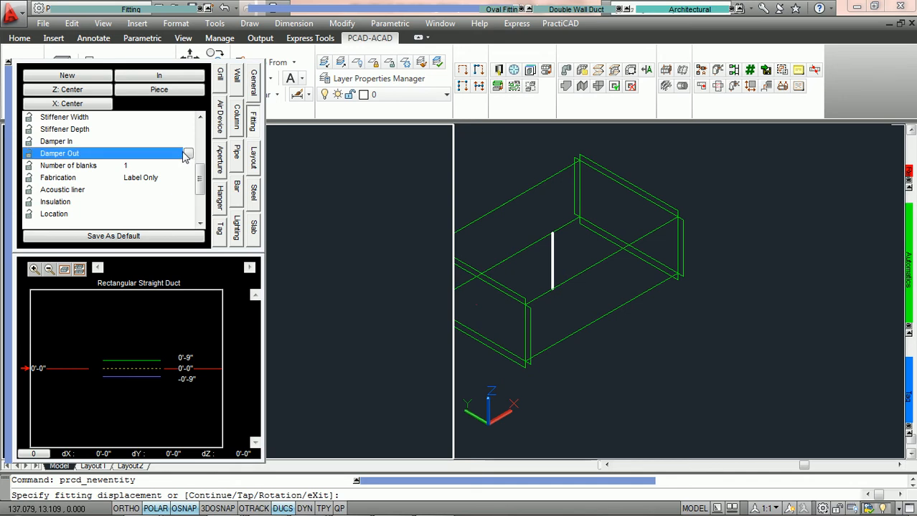
{"action": "left_click", "coordinate": [185, 142]}
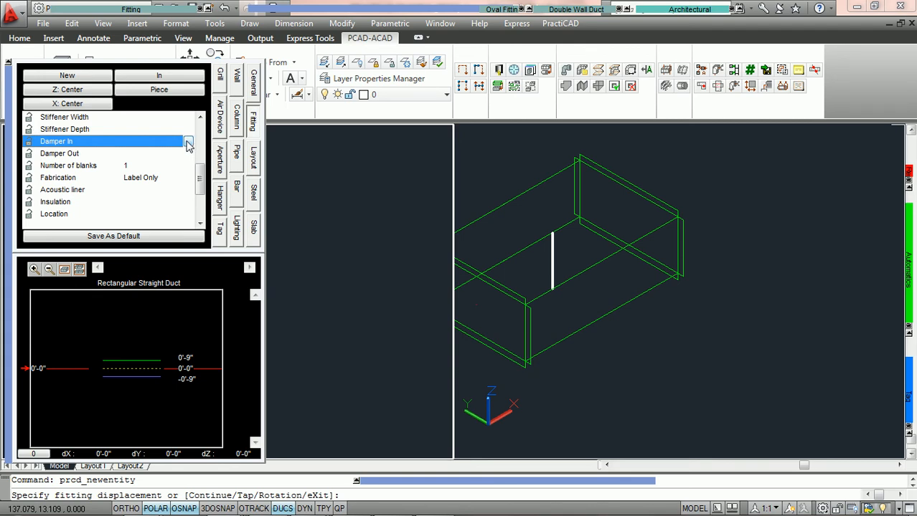
{"action": "left_click", "coordinate": [188, 143]}
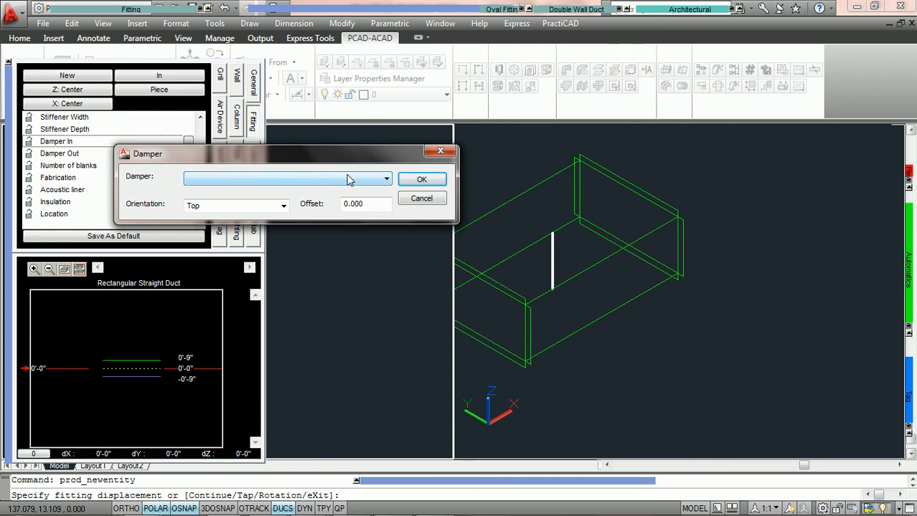
{"action": "left_click", "coordinate": [386, 181]}
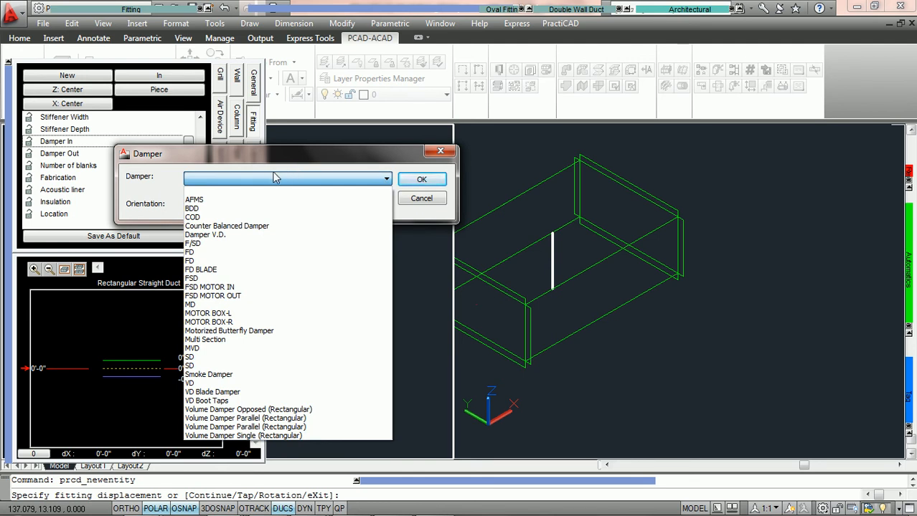
{"action": "left_click", "coordinate": [228, 384]}
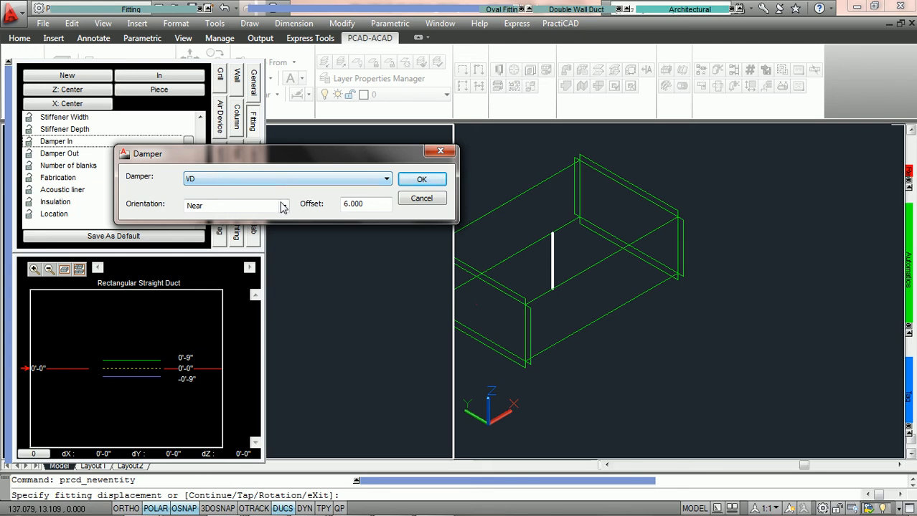
Keep the VD damper's orientation at Near, set its offset to 12 and confirm the damper settings
{"action": "left_click", "coordinate": [284, 206]}
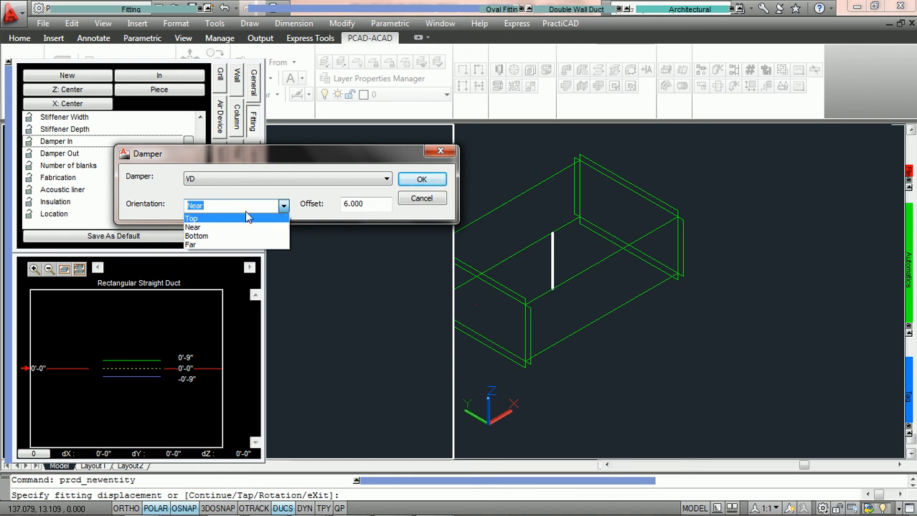
{"action": "left_click", "coordinate": [370, 206]}
{"action": "left_click_drag", "start_coordinate": [371, 205], "coordinate": [342, 211]}
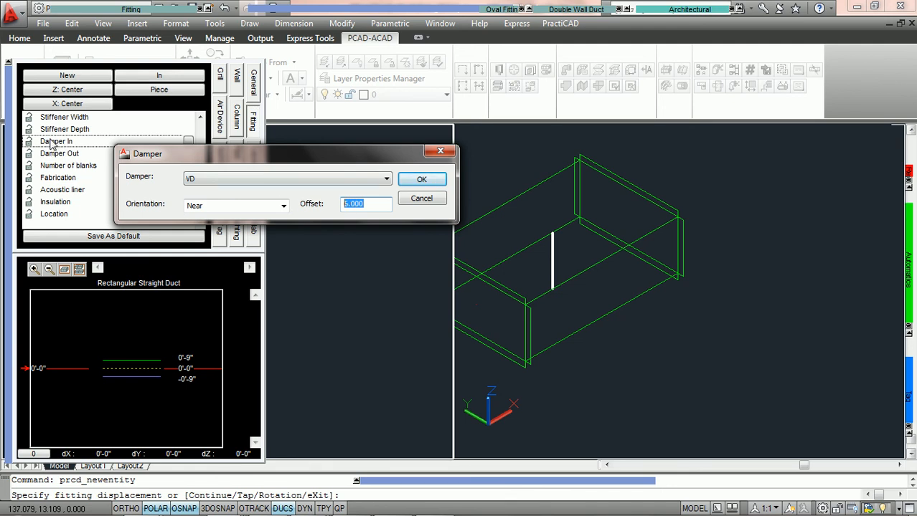
{"action": "type", "text": "12"}
{"action": "left_click", "coordinate": [421, 179]}
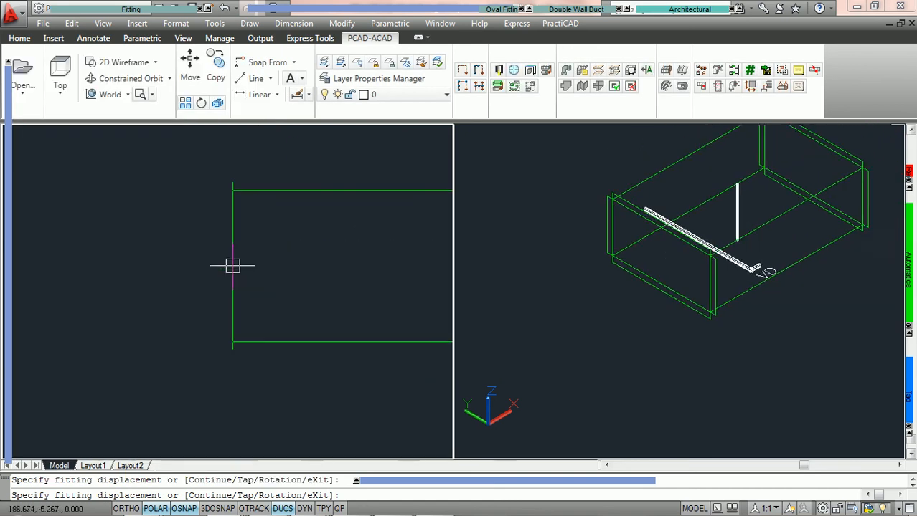
Place the rectangular duct with its damper in the plan view and end the fitting command
{"action": "left_click", "coordinate": [139, 282]}
{"action": "left_click", "coordinate": [167, 280]}
{"action": "key", "text": "Escape"}
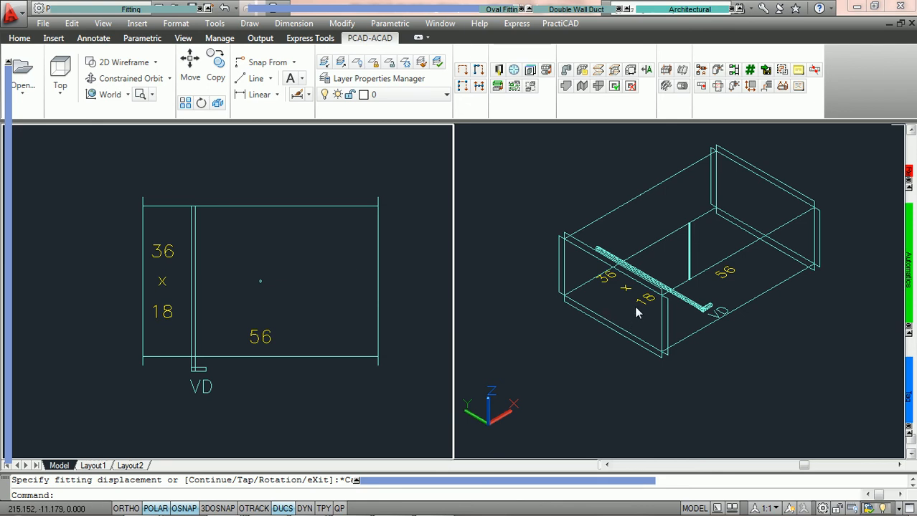
{"action": "left_click", "coordinate": [422, 284]}
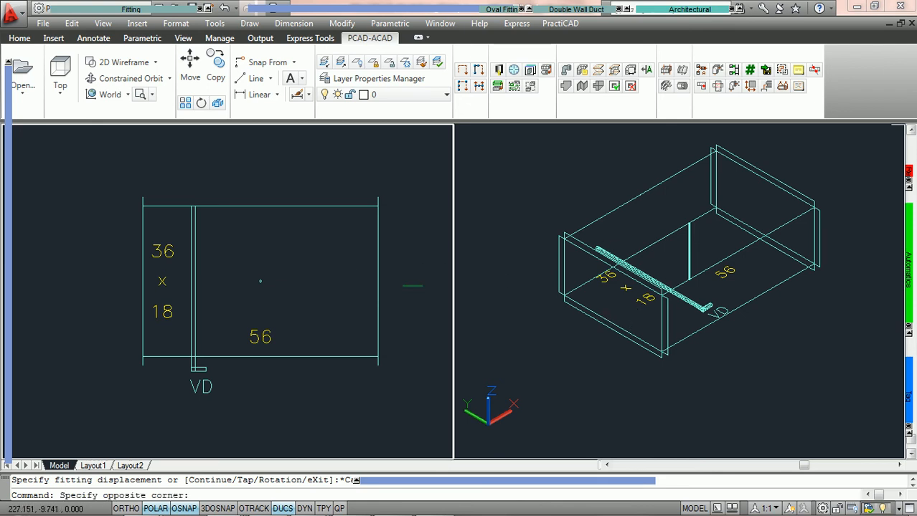
{"action": "key", "text": "Escape"}
Open the damper settings of the placed duct and set the In damper's Inset/Outset to 15
{"action": "scroll", "coordinate": [394, 281], "scroll_direction": "up", "scroll_amount": 2}
{"action": "scroll", "coordinate": [422, 260], "scroll_direction": "down", "scroll_amount": 2}
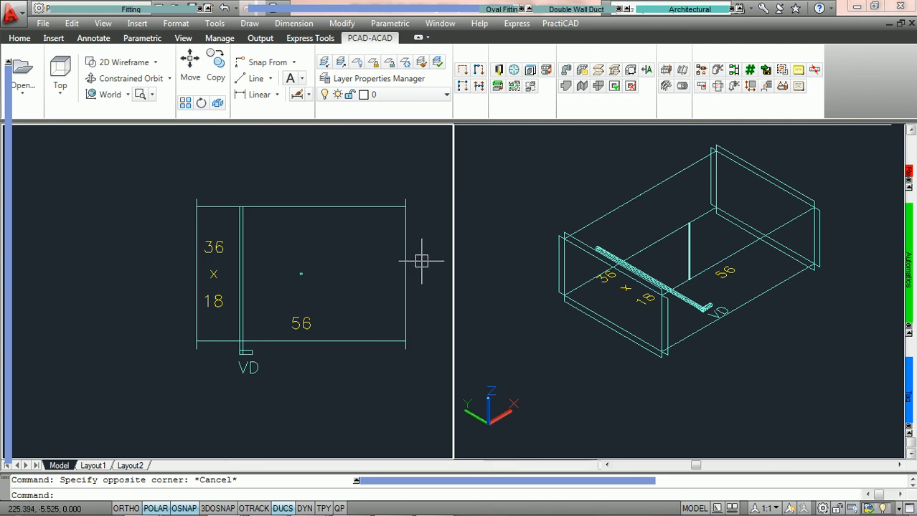
{"action": "left_click", "coordinate": [682, 71]}
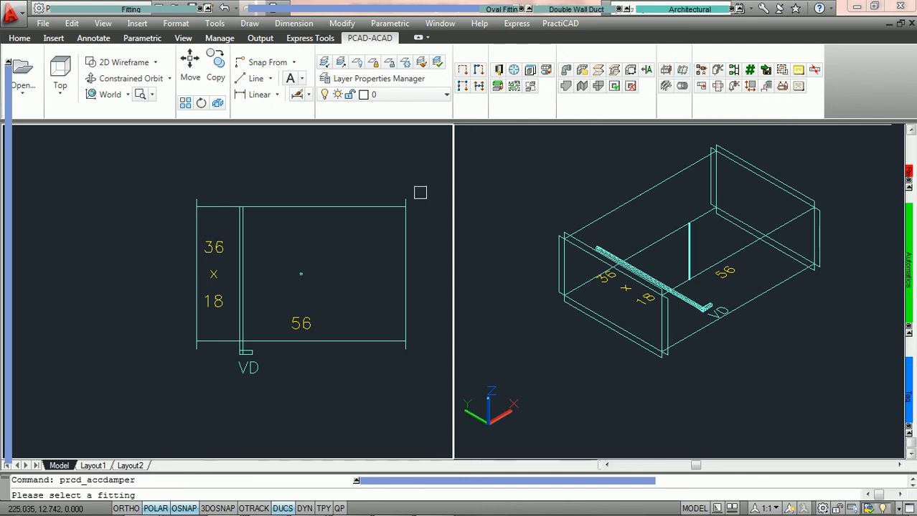
{"action": "left_click", "coordinate": [307, 206]}
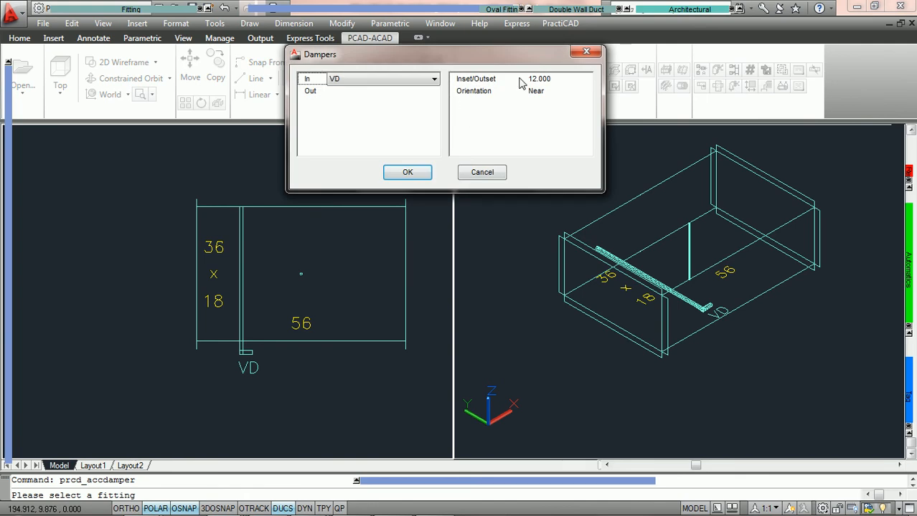
{"action": "left_click", "coordinate": [564, 80]}
{"action": "scroll", "coordinate": [563, 79], "scroll_direction": "up", "scroll_amount": 5}
{"action": "scroll", "coordinate": [563, 79], "scroll_direction": "down", "scroll_amount": 2}
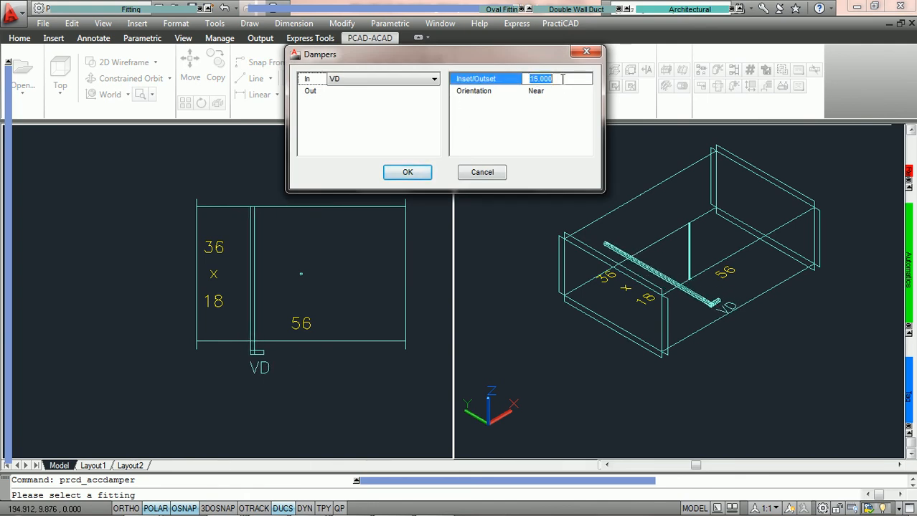
Try the Far orientation for the VD damper, return it to Near, apply the settings and leave the damper command
{"action": "left_click", "coordinate": [561, 91]}
{"action": "scroll", "coordinate": [563, 97], "scroll_direction": "down", "scroll_amount": 1}
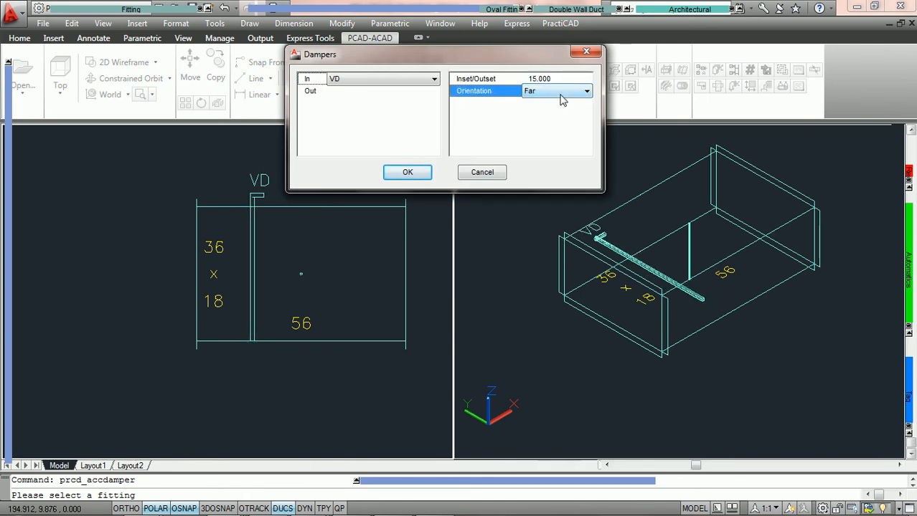
{"action": "scroll", "coordinate": [562, 100], "scroll_direction": "up", "scroll_amount": 1}
{"action": "scroll", "coordinate": [561, 100], "scroll_direction": "down", "scroll_amount": 1}
{"action": "scroll", "coordinate": [562, 101], "scroll_direction": "up", "scroll_amount": 1}
{"action": "left_click", "coordinate": [410, 172]}
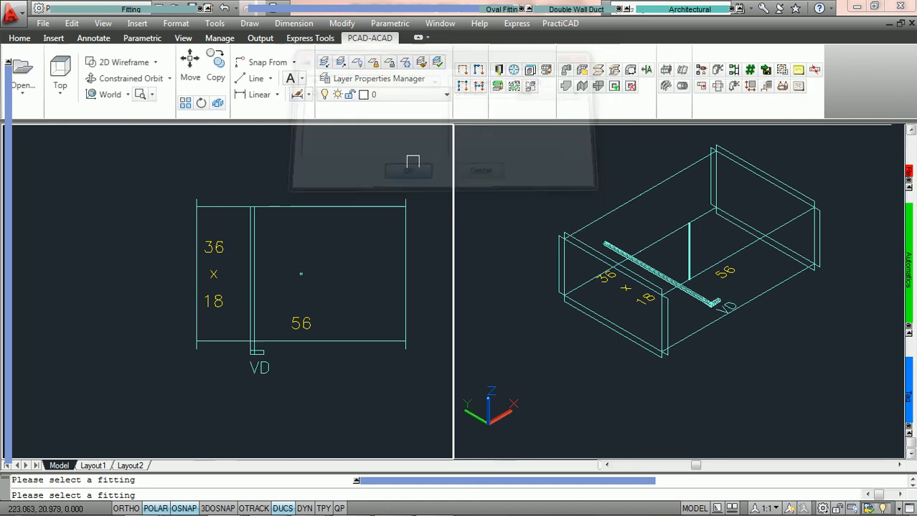
{"action": "key", "text": "Escape"}
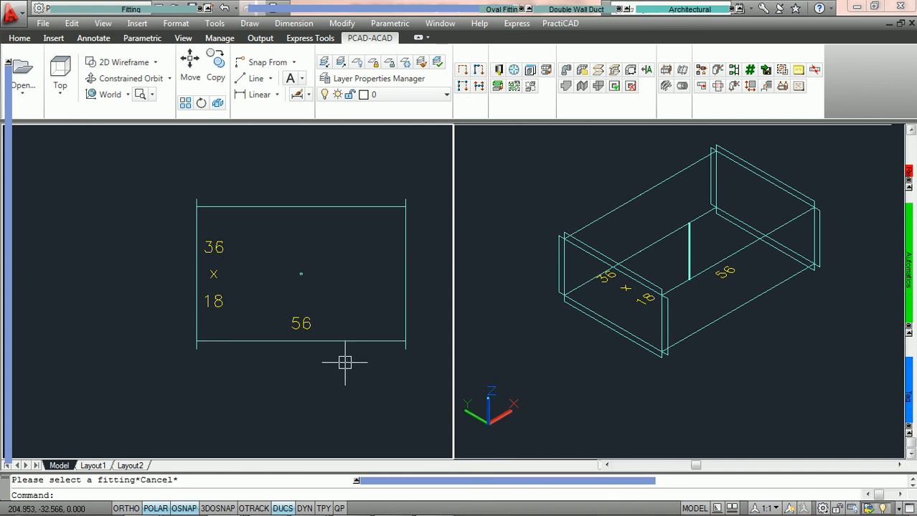
Open the properties of the rectangular duct without a damper and select its Damper In entry
{"action": "middle_click_drag", "start_coordinate": [337, 296], "coordinate": [327, 303]}
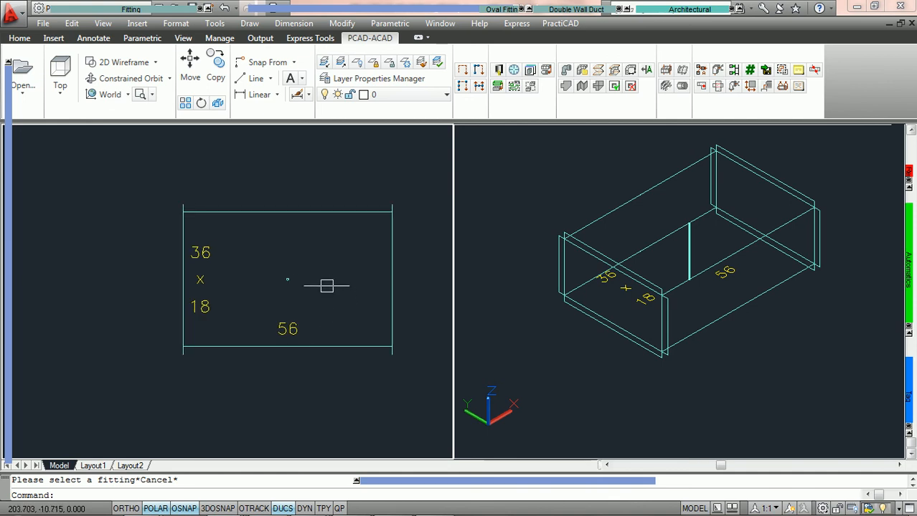
{"action": "double_click", "coordinate": [260, 212]}
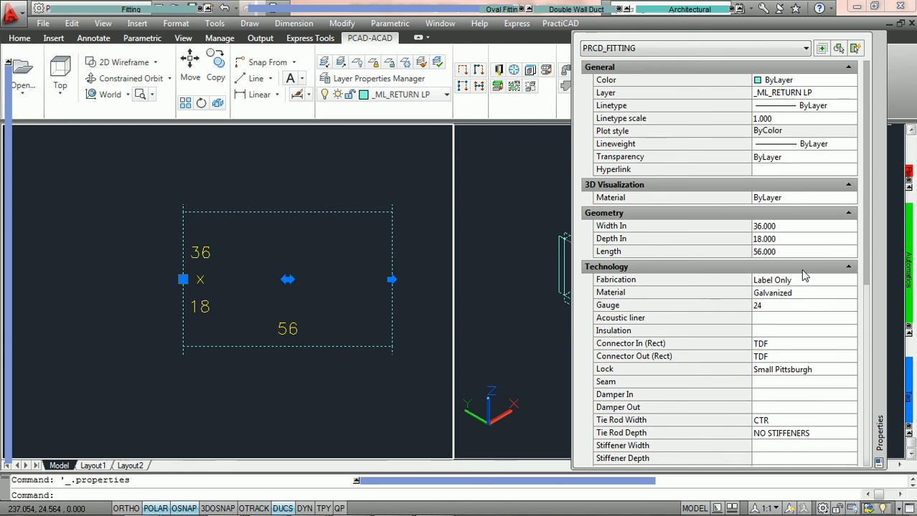
{"action": "scroll", "coordinate": [804, 177], "scroll_direction": "down", "scroll_amount": 2}
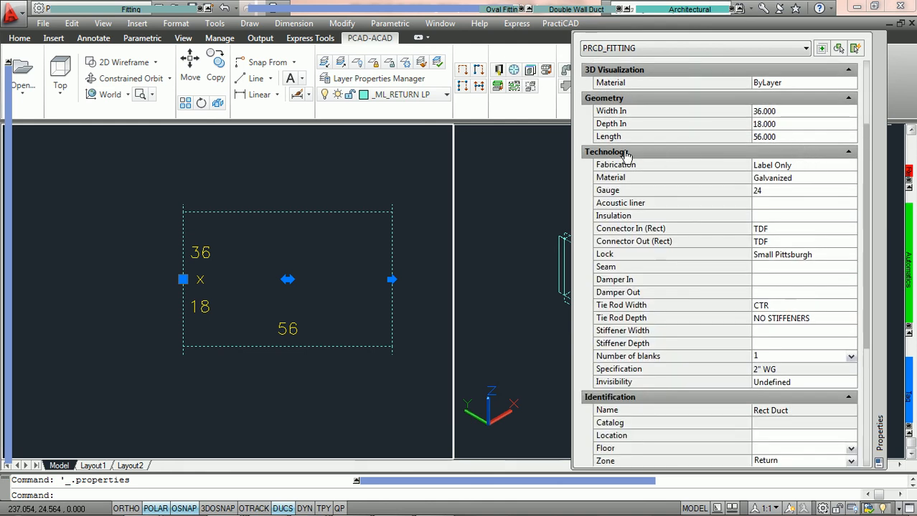
{"action": "left_click", "coordinate": [850, 282]}
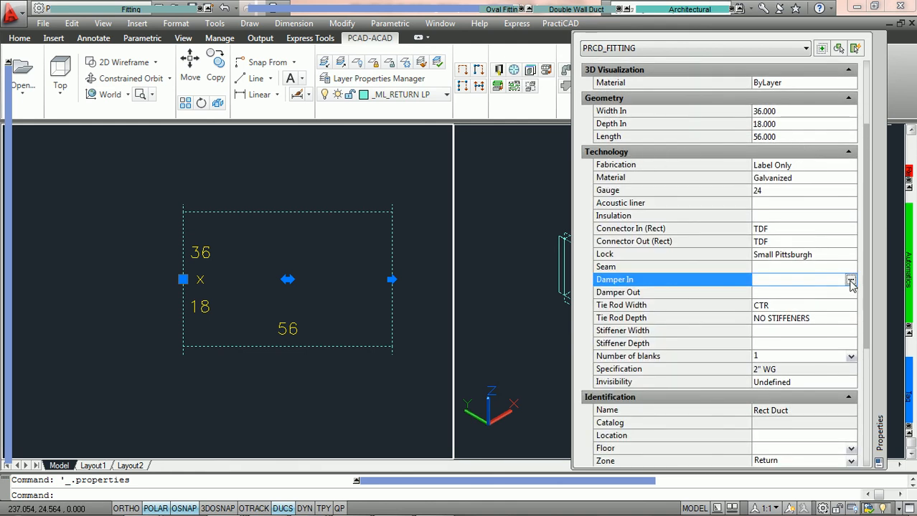
{"action": "left_click", "coordinate": [850, 293]}
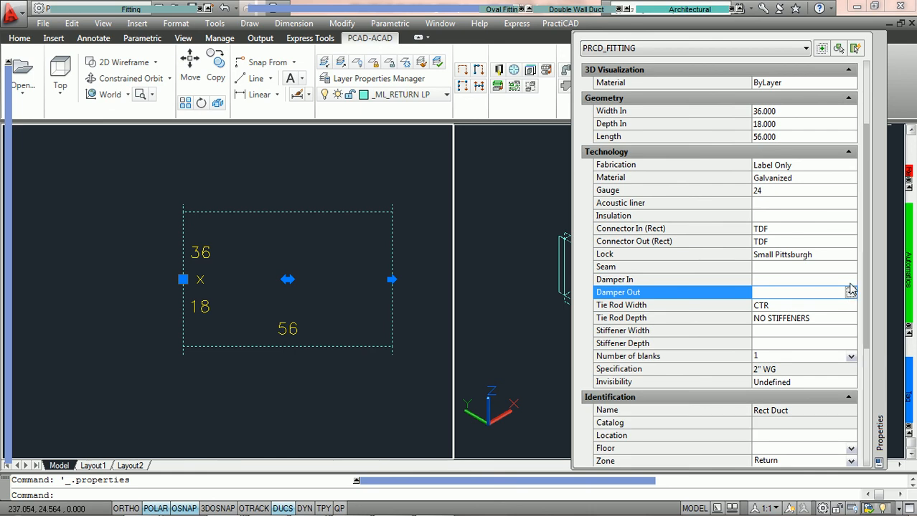
{"action": "left_click", "coordinate": [850, 281]}
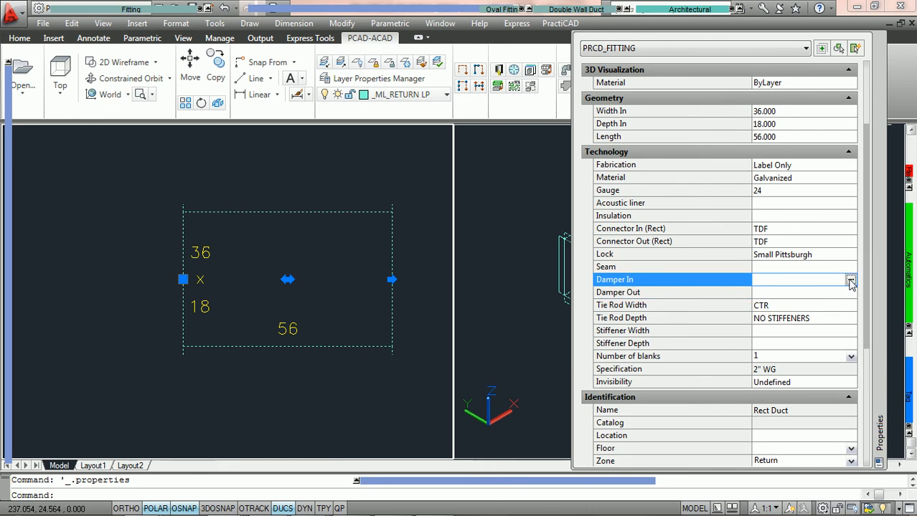
Assign a VD damper with an offset of 12 to the duct's In end, confirm it and deselect the duct
{"action": "left_click", "coordinate": [851, 282]}
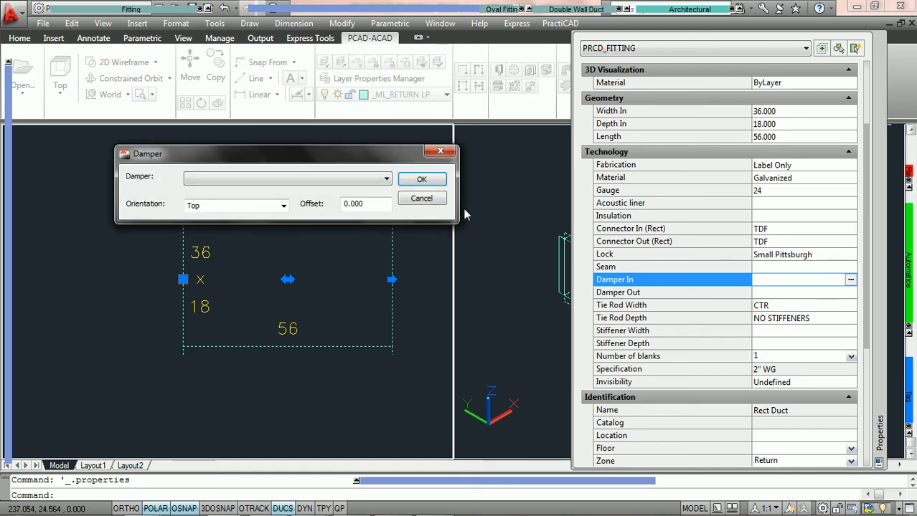
{"action": "left_click_drag", "start_coordinate": [366, 148], "coordinate": [372, 120]}
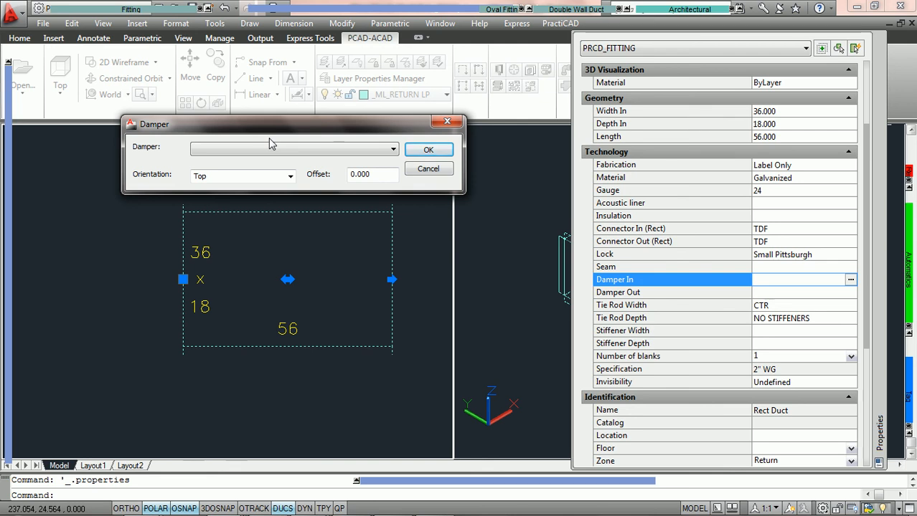
{"action": "left_click", "coordinate": [380, 152]}
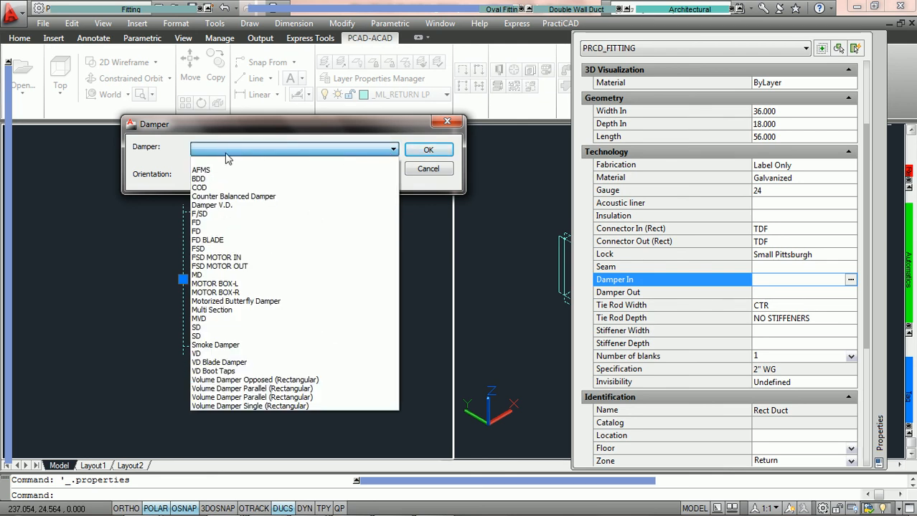
{"action": "left_click", "coordinate": [219, 354]}
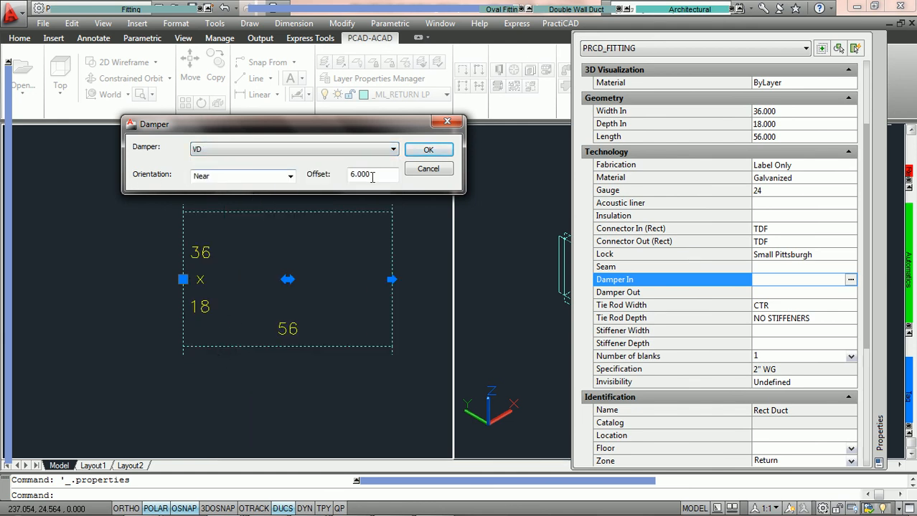
{"action": "left_click_drag", "start_coordinate": [366, 176], "coordinate": [328, 186]}
{"action": "type", "text": "12"}
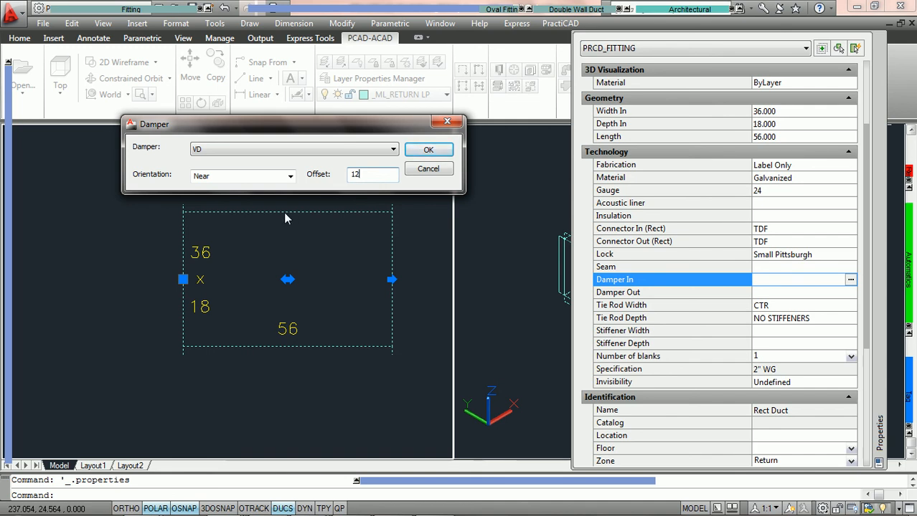
{"action": "left_click", "coordinate": [429, 151]}
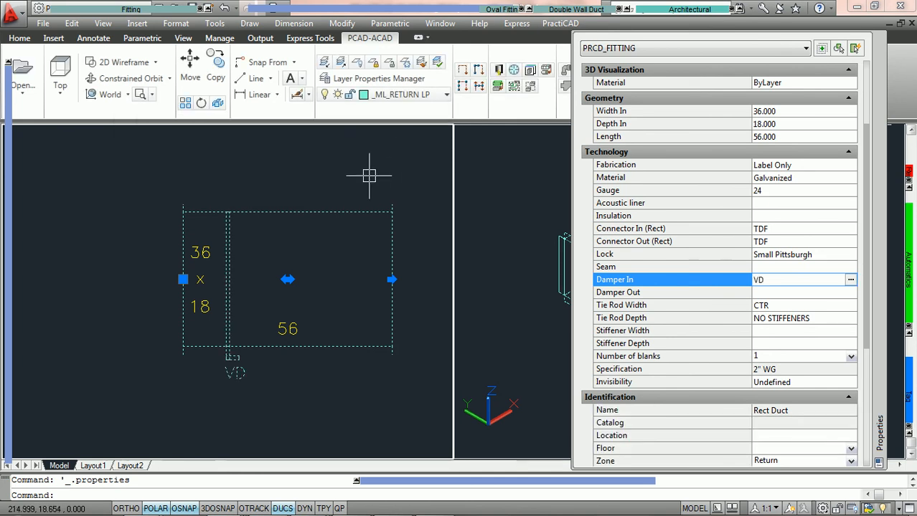
{"action": "key", "text": "Escape"}
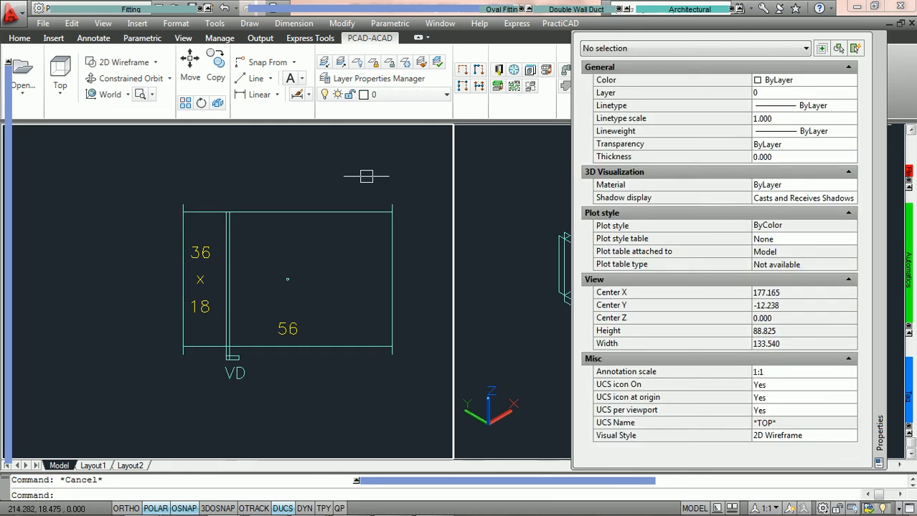